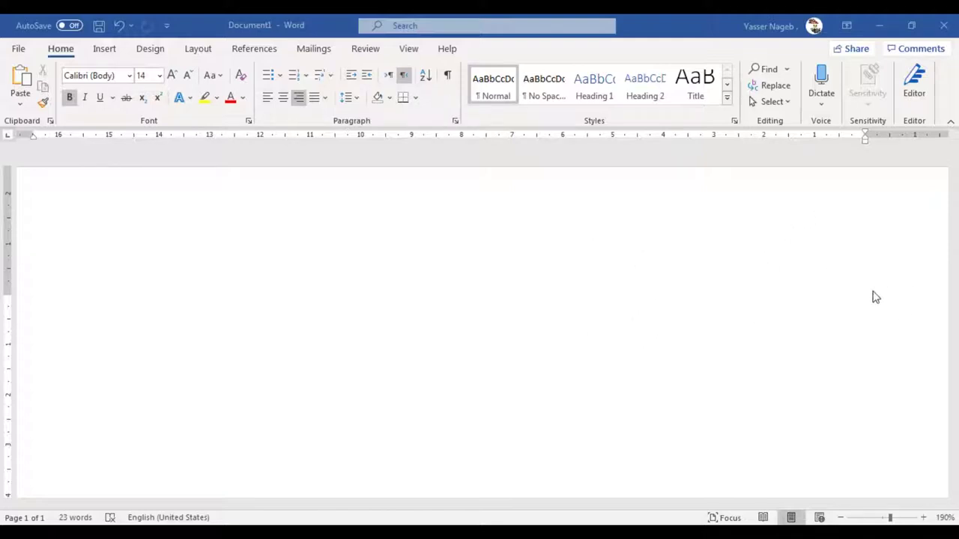
{"action": "left_click", "coordinate": [387, 532]}
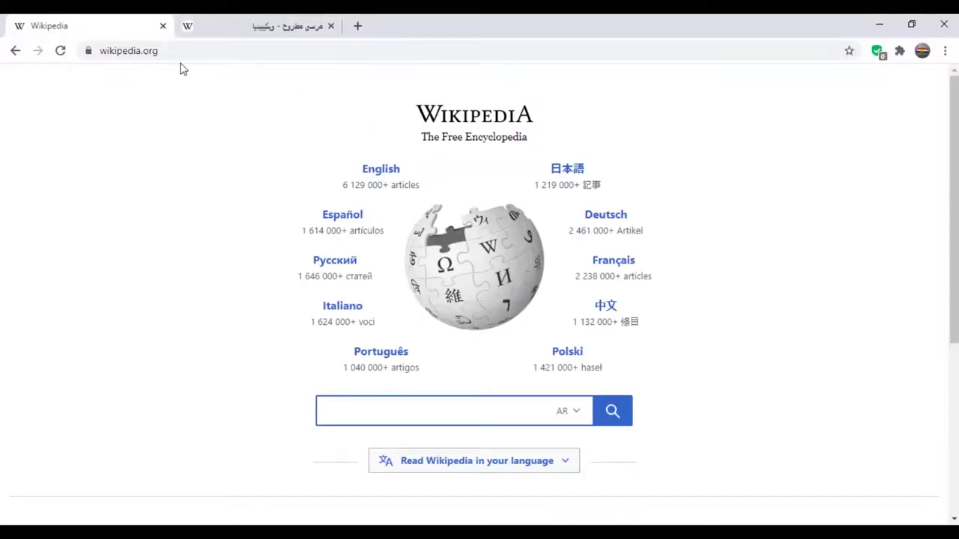
{"action": "double_click", "coordinate": [151, 51]}
{"action": "triple_click", "coordinate": [150, 55]}
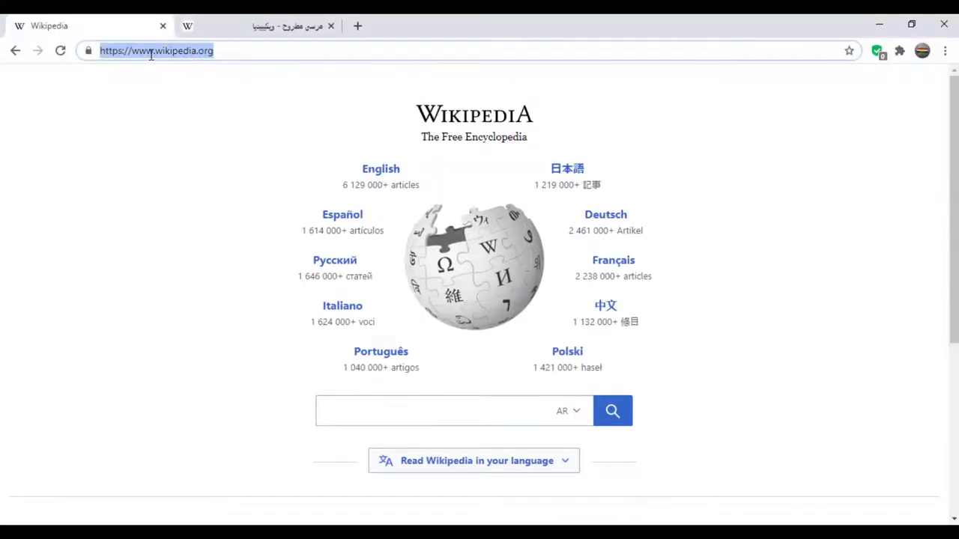
{"action": "right_click", "coordinate": [166, 58]}
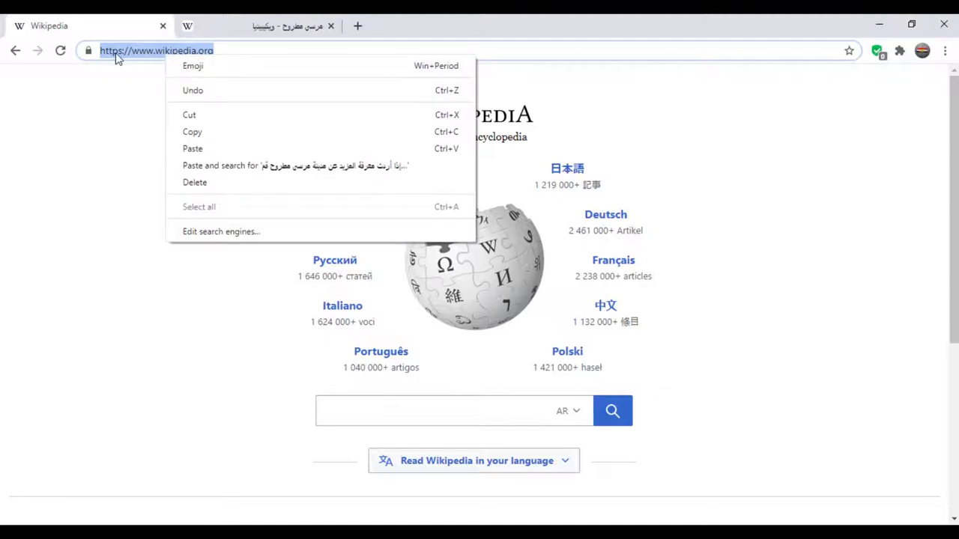
{"action": "left_click", "coordinate": [211, 132]}
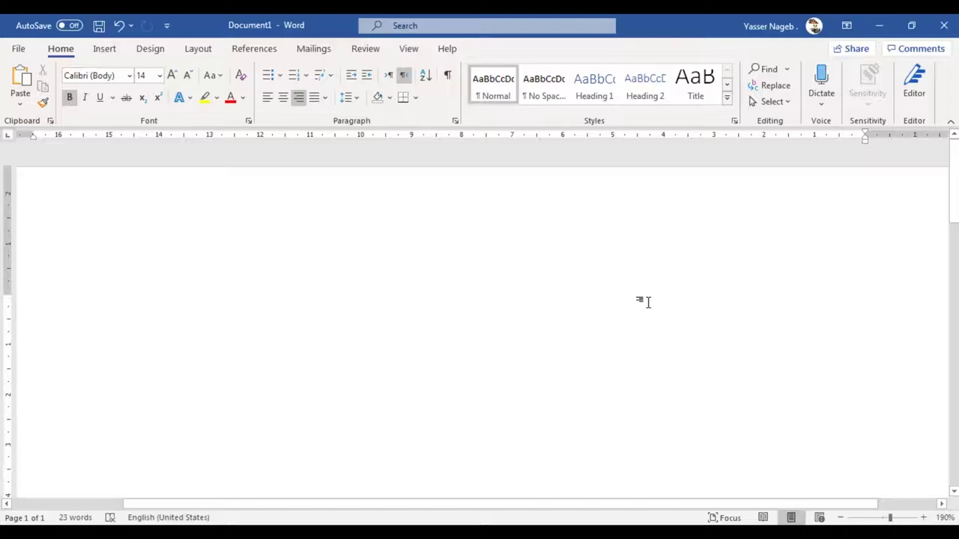
{"action": "right_click", "coordinate": [644, 303]}
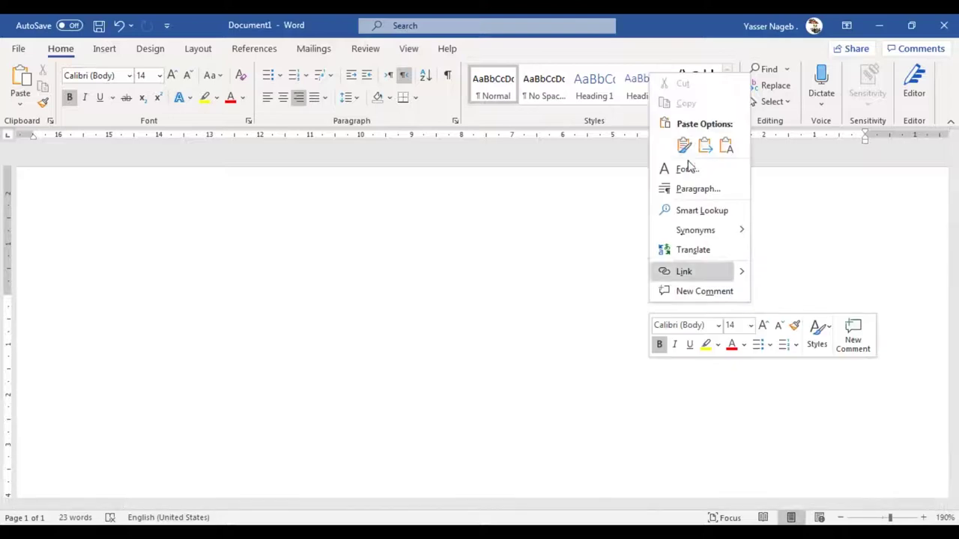
{"action": "left_click", "coordinate": [728, 145]}
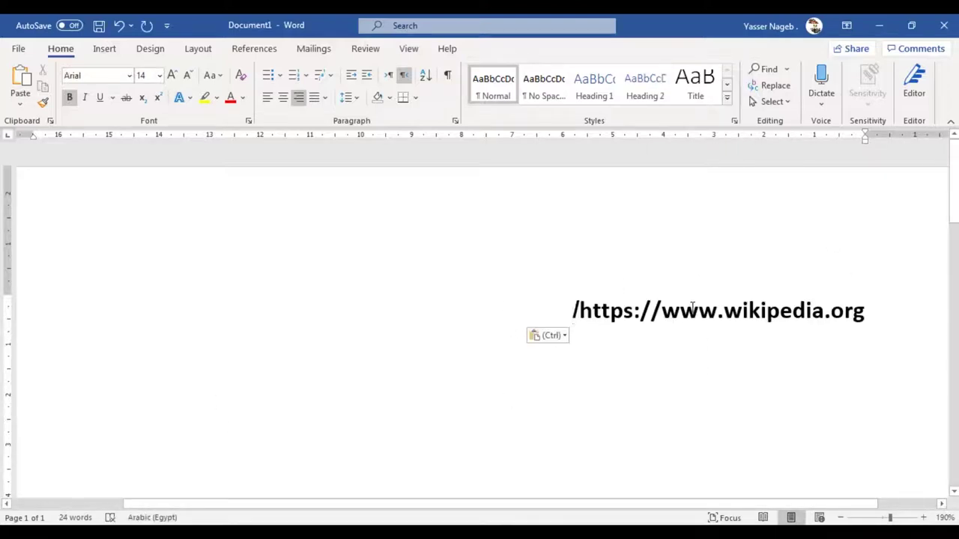
{"action": "key", "text": "ctrl+shift"}
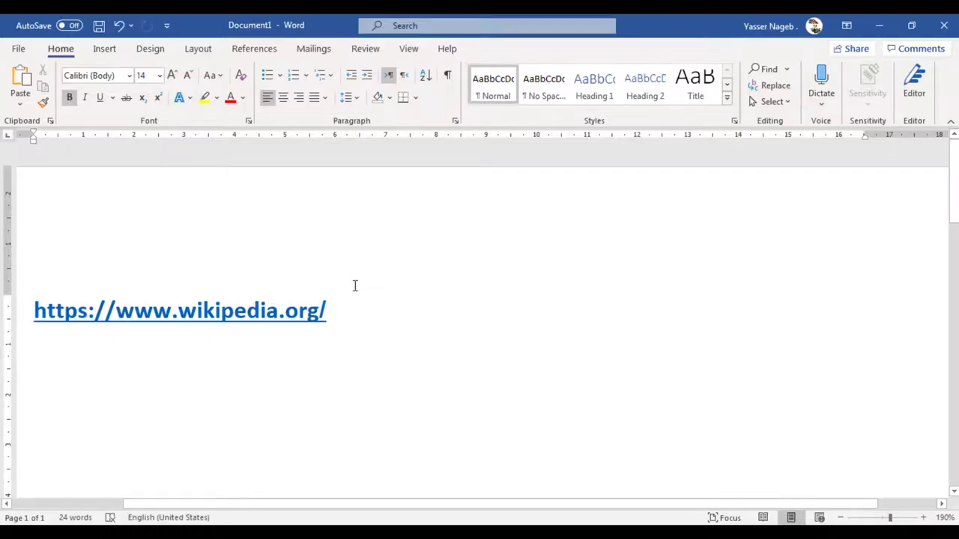
- Follow the pasted link to wikipedia.org, close the extra Chrome tabs, and return to Word
{"action": "left_click", "coordinate": [238, 319], "text": "ctrl"}
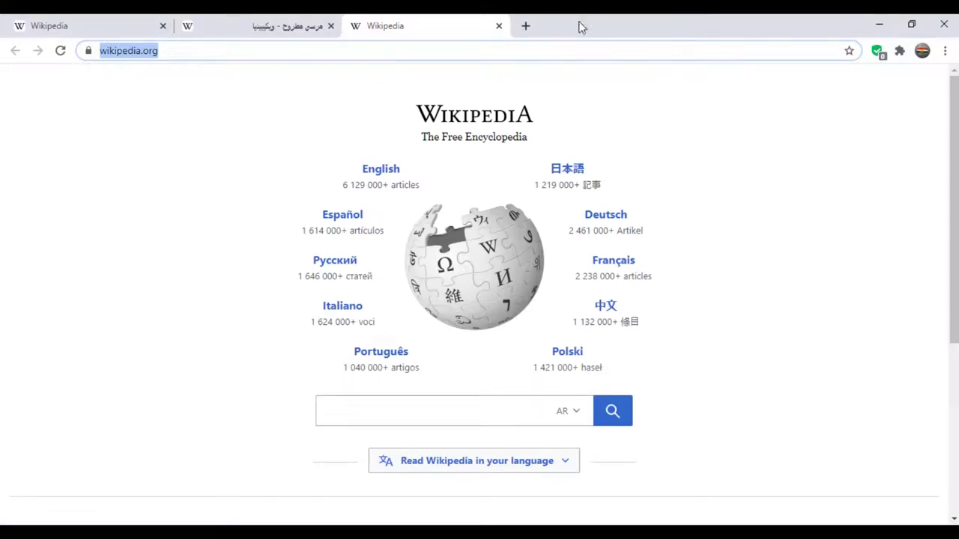
{"action": "left_click", "coordinate": [499, 26]}
{"action": "left_click", "coordinate": [107, 22]}
{"action": "key", "text": "alt+Tab"}
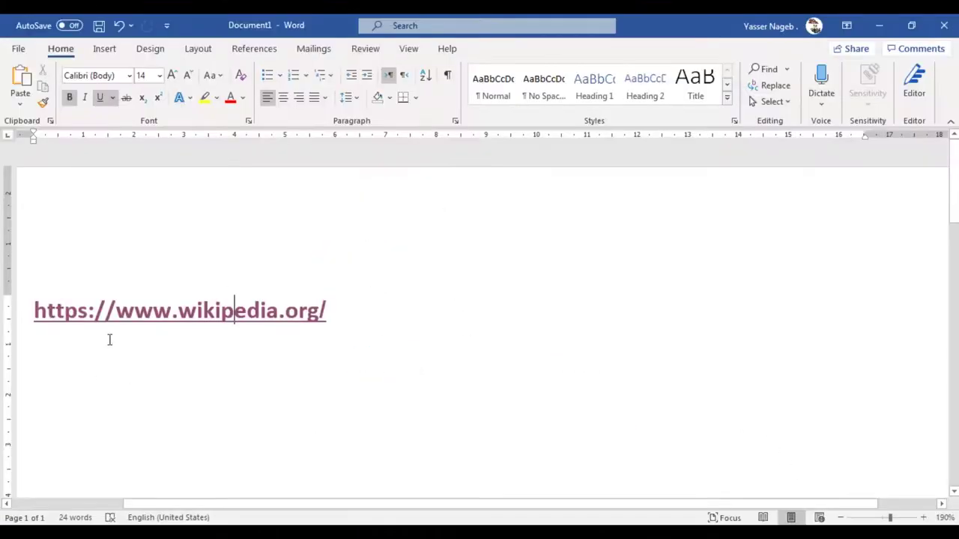
- Scroll down to the Arabic sentence ending in a colon, then switch back to Chrome
{"action": "scroll", "coordinate": [473, 336], "scroll_direction": "down", "scroll_amount": 5}
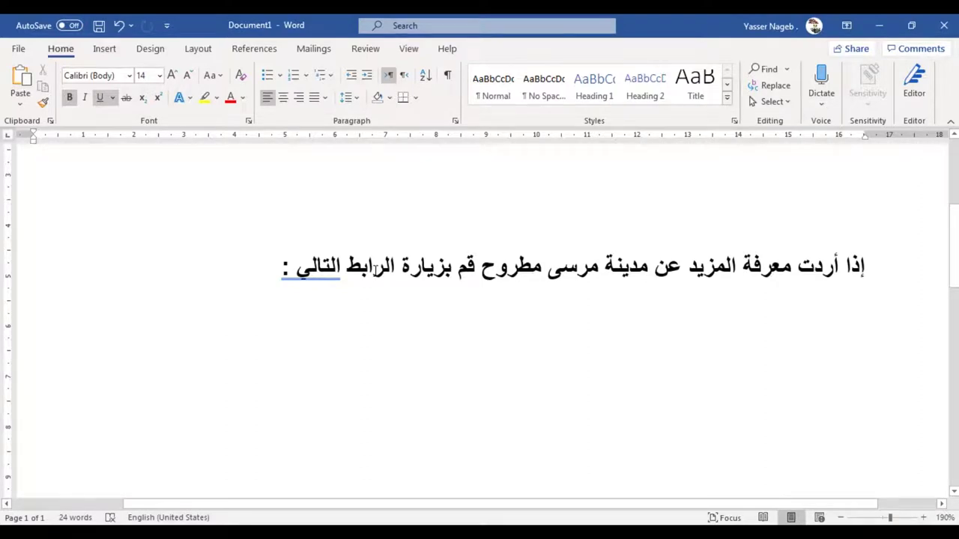
{"action": "key", "text": "alt+Tab"}
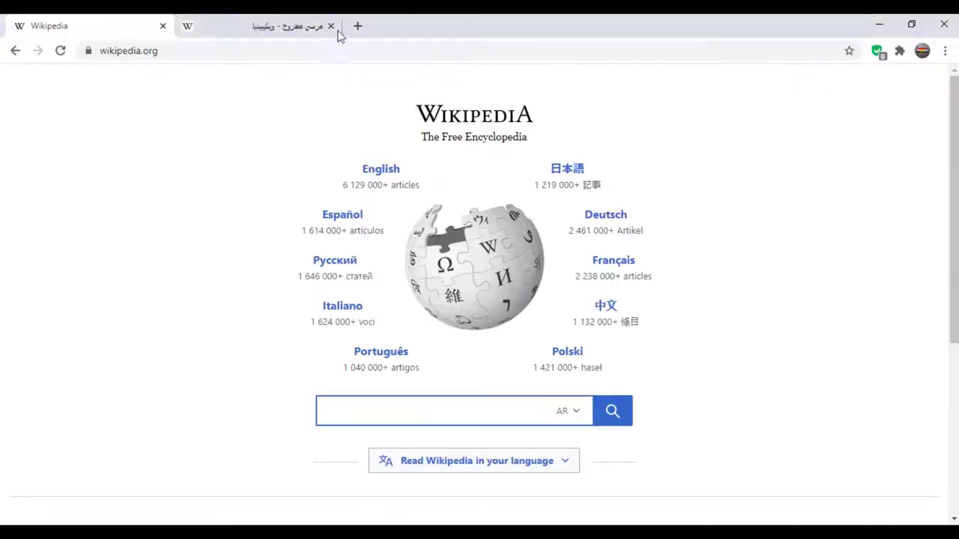
- Copy the مرسى مطروح article's address from Chrome and place the cursor below the Arabic sentence in Word
{"action": "left_click", "coordinate": [288, 25]}
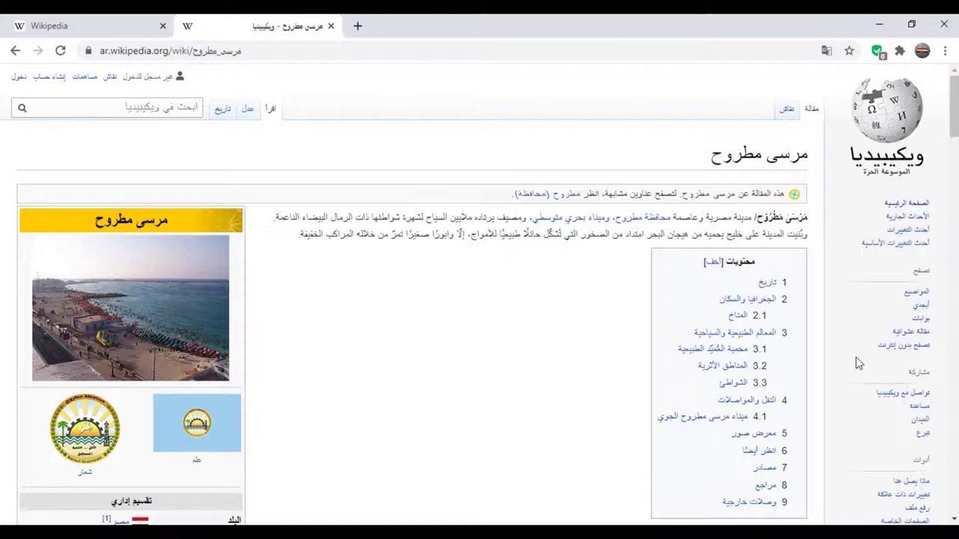
{"action": "left_click", "coordinate": [253, 52]}
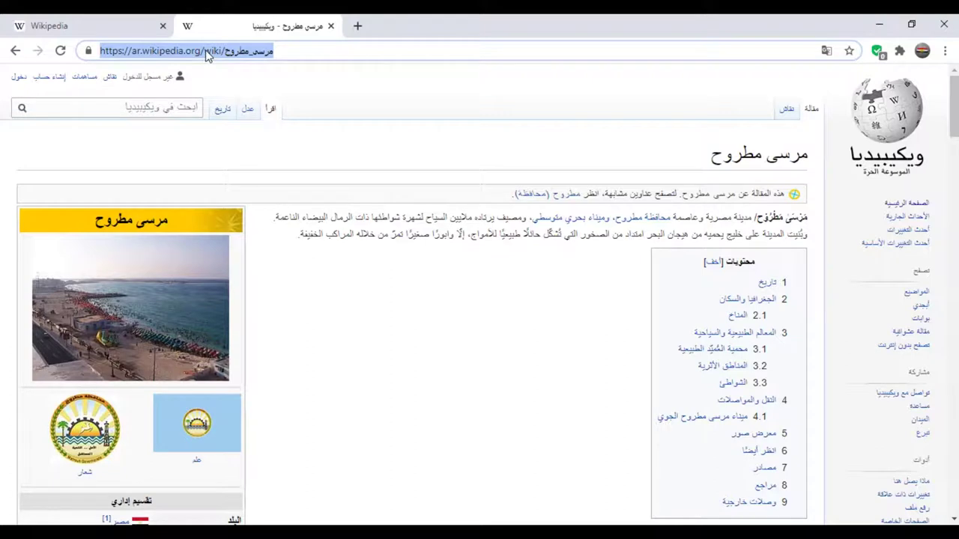
{"action": "right_click", "coordinate": [198, 51]}
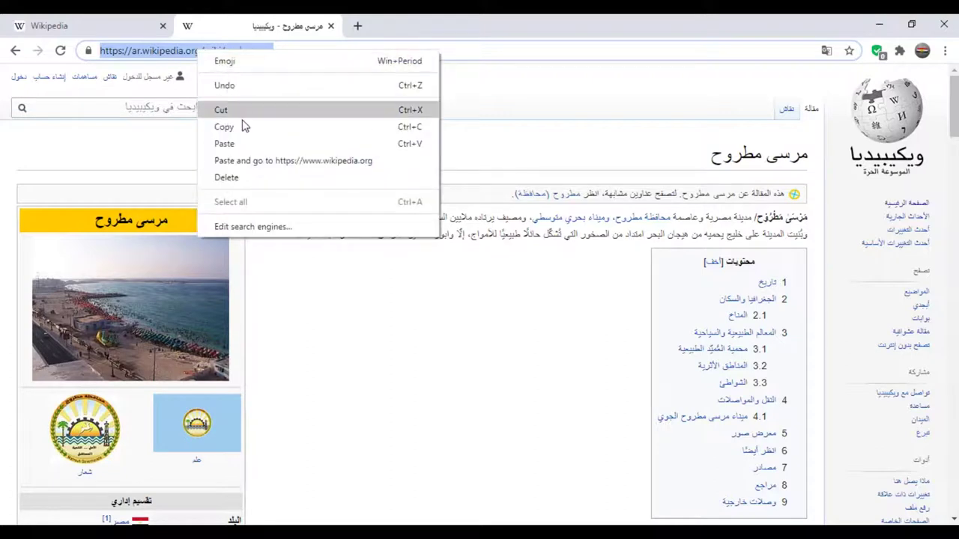
{"action": "left_click", "coordinate": [188, 139]}
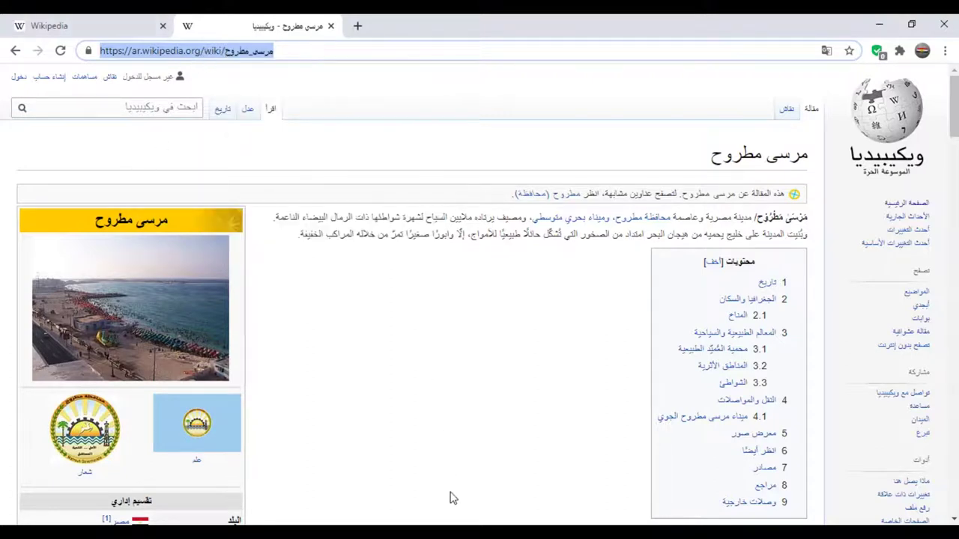
{"action": "left_click", "coordinate": [485, 516]}
{"action": "left_click", "coordinate": [622, 312]}
- Paste the Marsa Matruh article address as plain text on the empty line, turning it into a blue hyperlink
{"action": "right_click", "coordinate": [623, 312]}
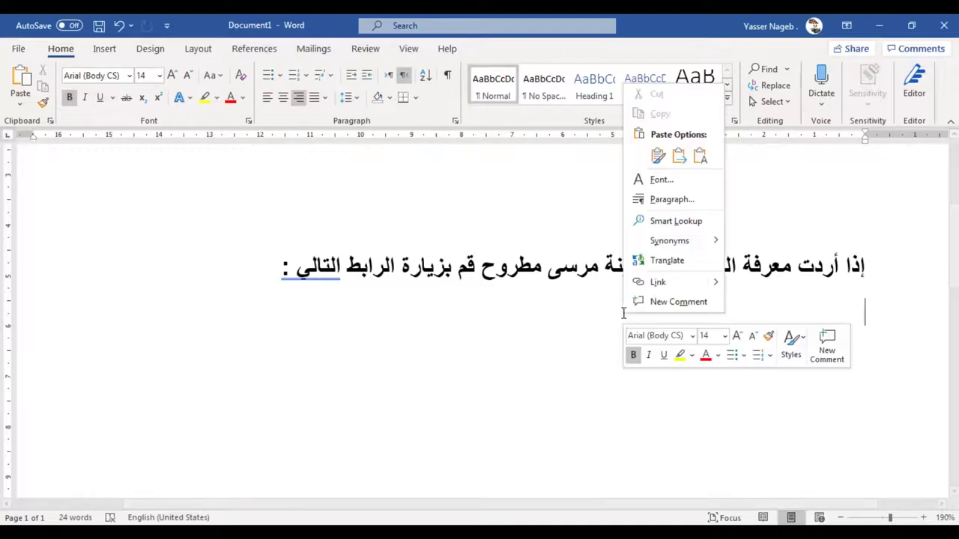
{"action": "left_click", "coordinate": [700, 157]}
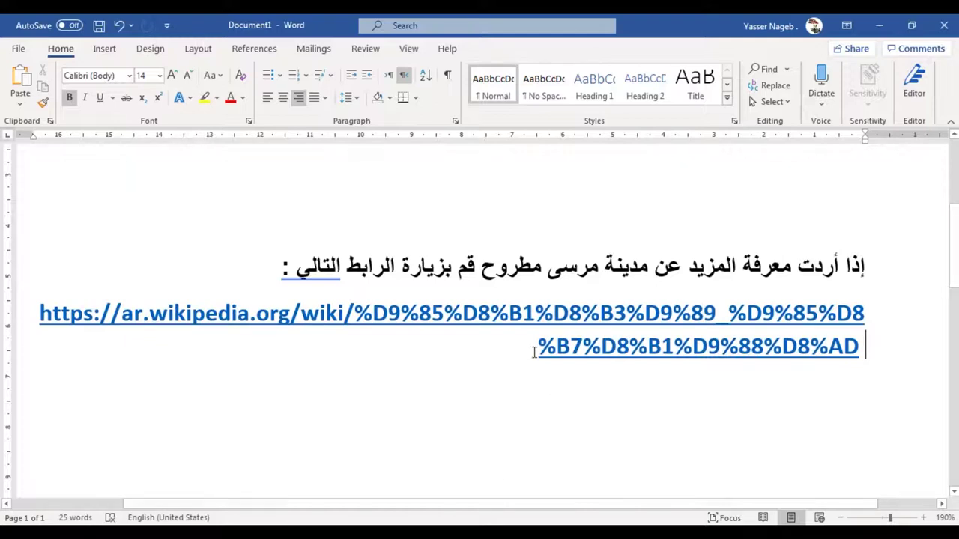
{"action": "mouse_move", "coordinate": [355, 315]}
{"action": "left_mouse_down"}
{"action": "mouse_move", "coordinate": [749, 346]}
{"action": "mouse_move", "coordinate": [897, 346]}
{"action": "left_mouse_up"}
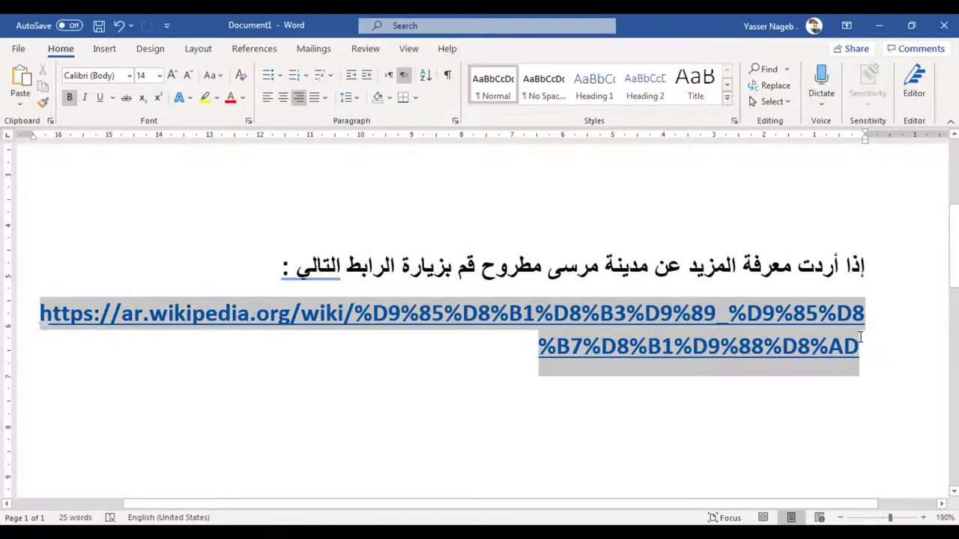
{"action": "left_click", "coordinate": [860, 370]}
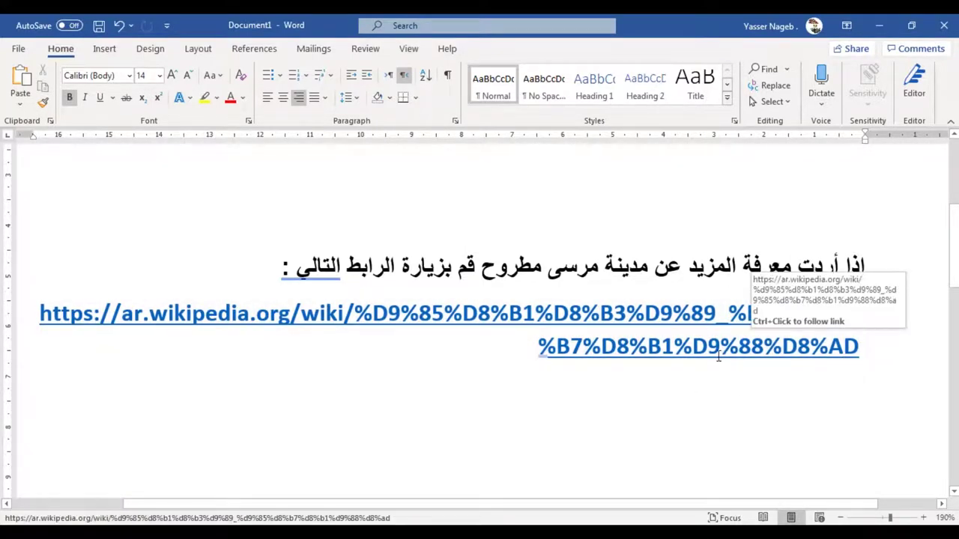
- Follow the Marsa Matruh link to verify it opens the article, then close that Chrome tab
{"action": "left_click", "coordinate": [650, 344], "text": "ctrl"}
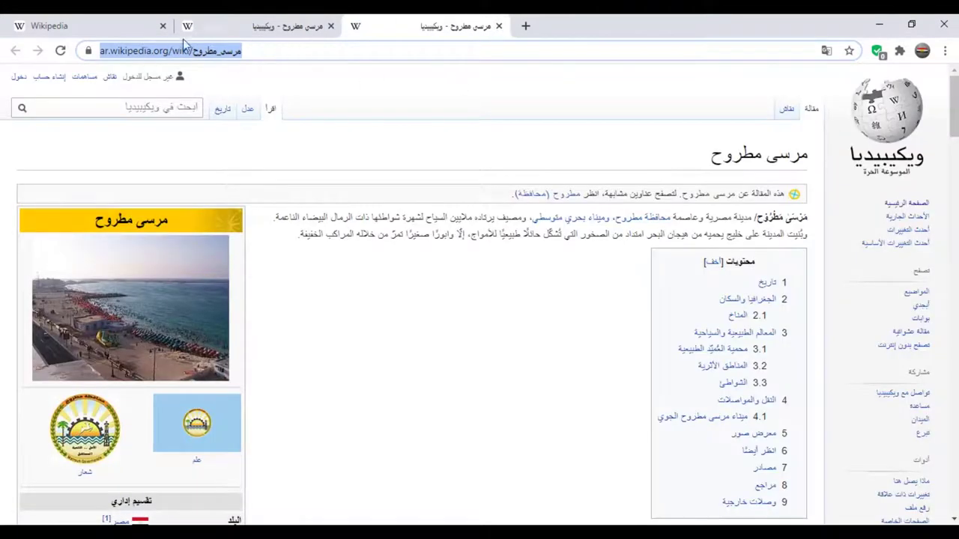
{"action": "left_click", "coordinate": [498, 26]}
{"action": "key", "text": "ctrl+w"}
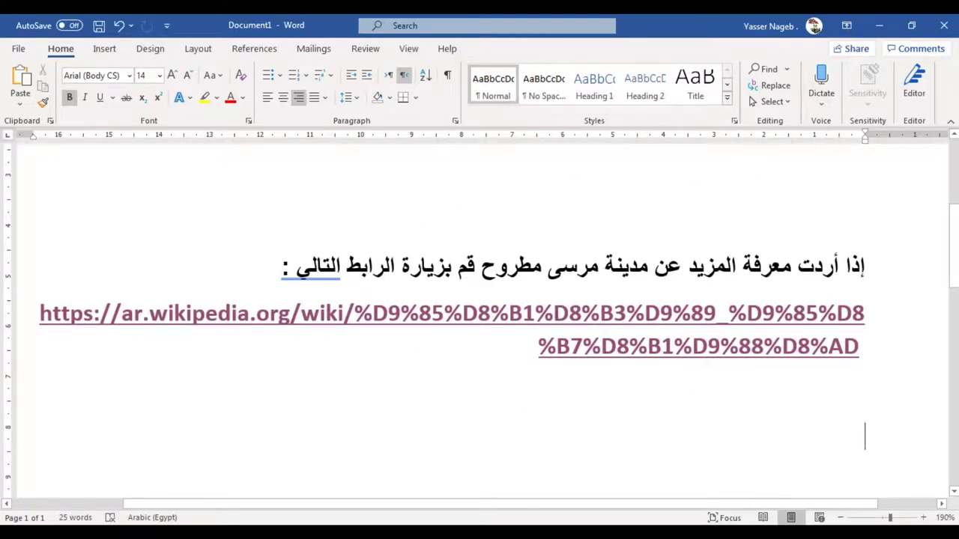
- Scroll to the second Arabic sentence ending in انقر هنا and select the whole line
{"action": "scroll", "coordinate": [956, 302], "scroll_direction": "down", "scroll_amount": 3}
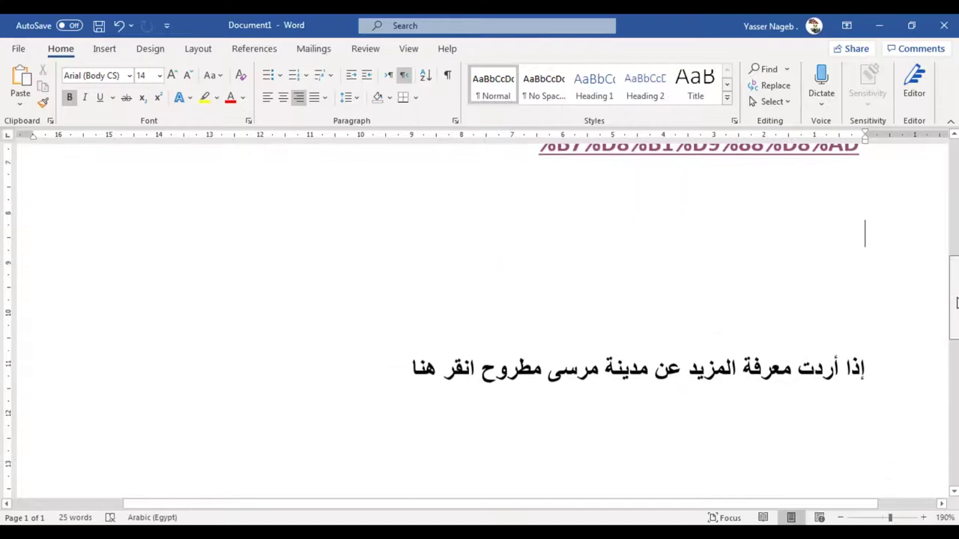
{"action": "scroll", "coordinate": [956, 302], "scroll_direction": "down", "scroll_amount": 1}
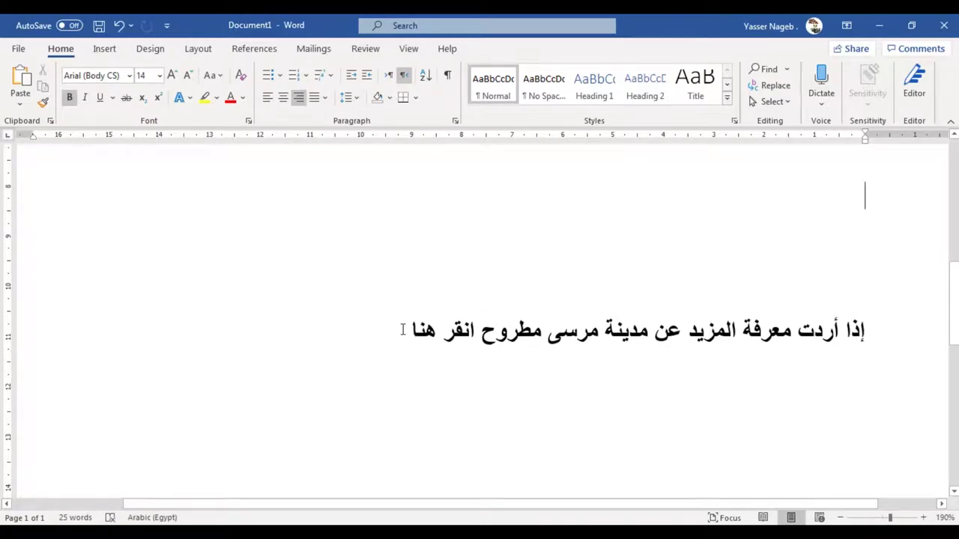
{"action": "left_click_drag", "start_coordinate": [402, 330], "coordinate": [475, 331]}
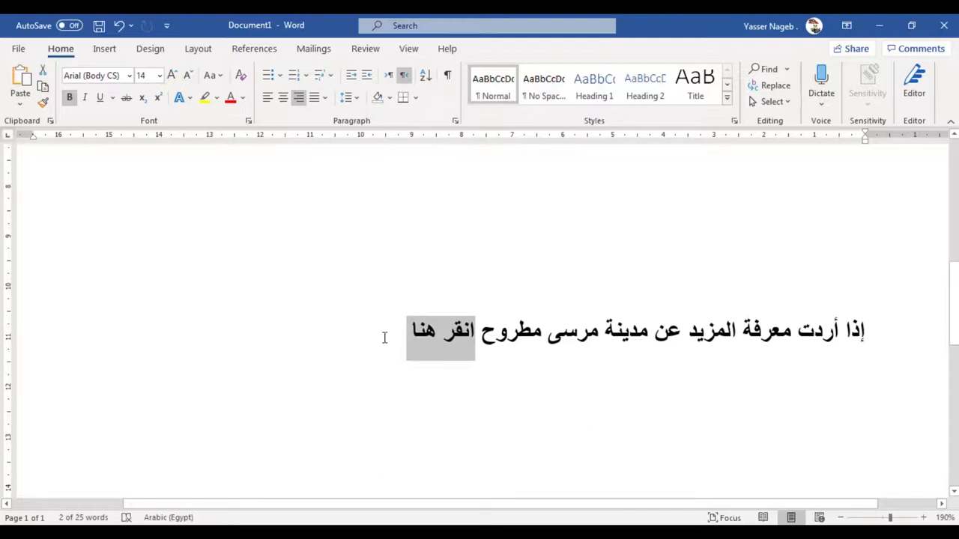
{"action": "triple_click", "coordinate": [513, 334]}
{"action": "left_click_drag", "start_coordinate": [567, 333], "coordinate": [567, 391]}
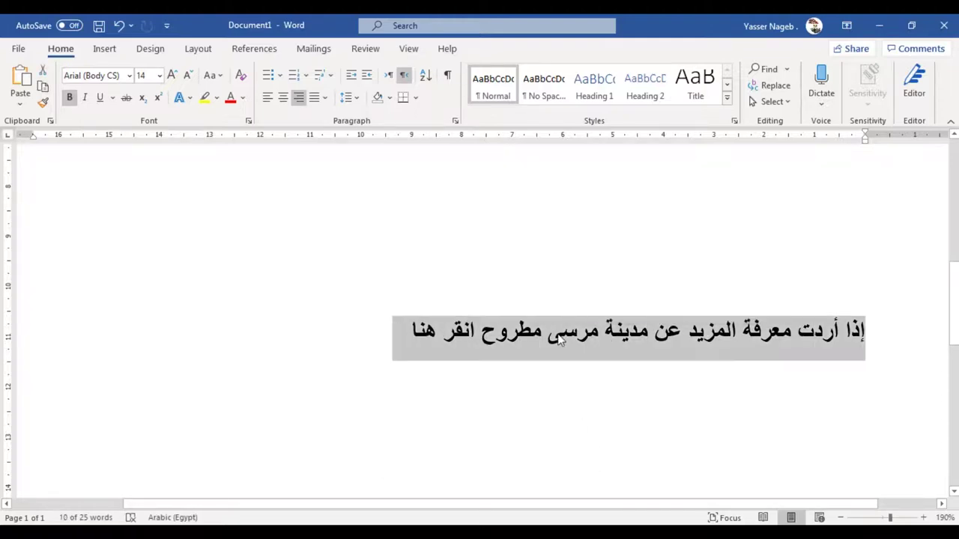
- Duplicate the Arabic sentence onto a second line and delete انقر هنا from the copy
{"action": "left_click", "coordinate": [599, 411]}
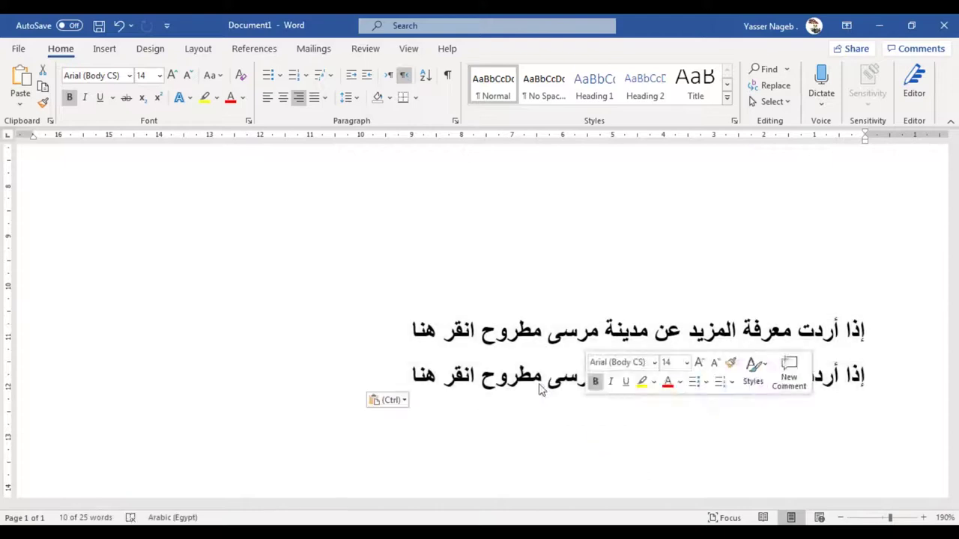
{"action": "left_click_drag", "start_coordinate": [408, 376], "coordinate": [475, 378]}
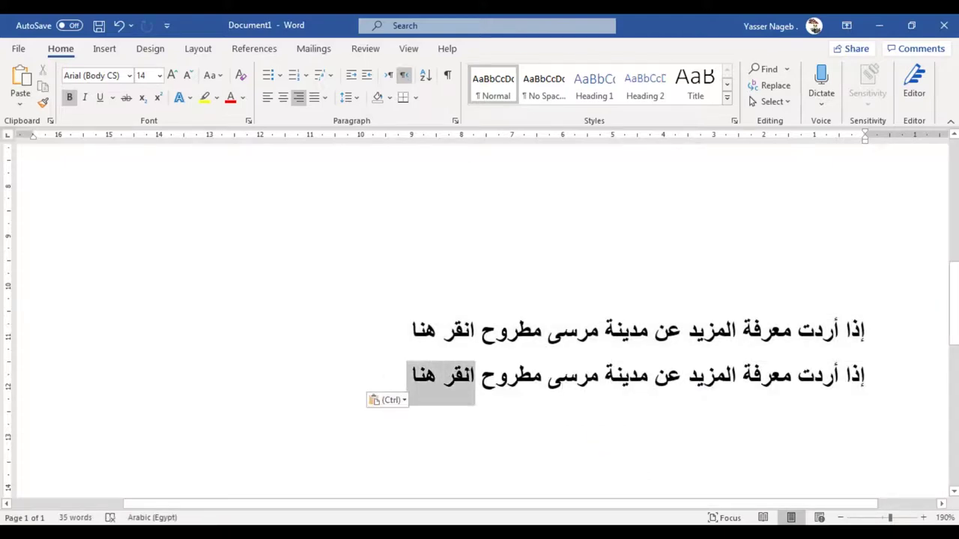
{"action": "key", "text": "Delete"}
{"action": "scroll", "coordinate": [573, 349], "scroll_direction": "up", "scroll_amount": 1}
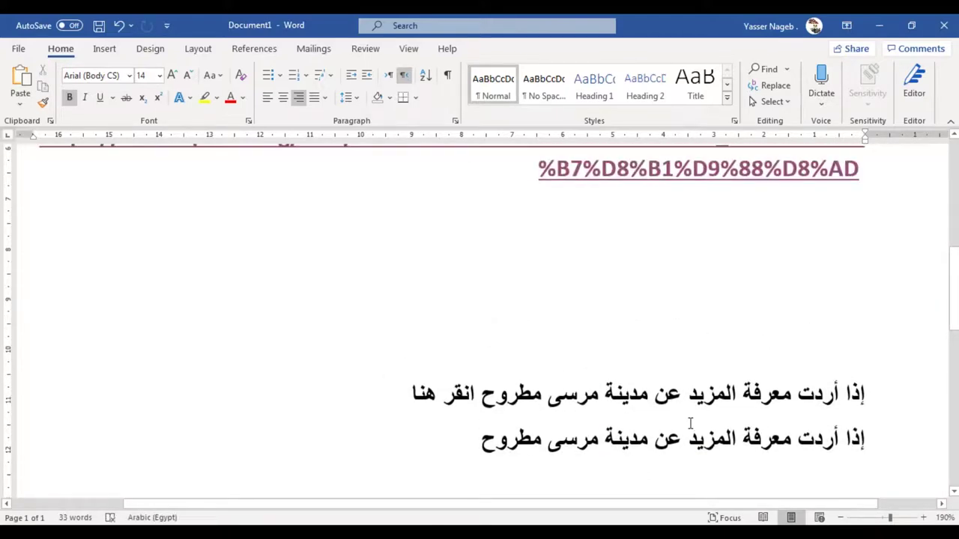
{"action": "key", "text": "End"}
{"action": "left_click_drag", "start_coordinate": [598, 442], "coordinate": [485, 444]}
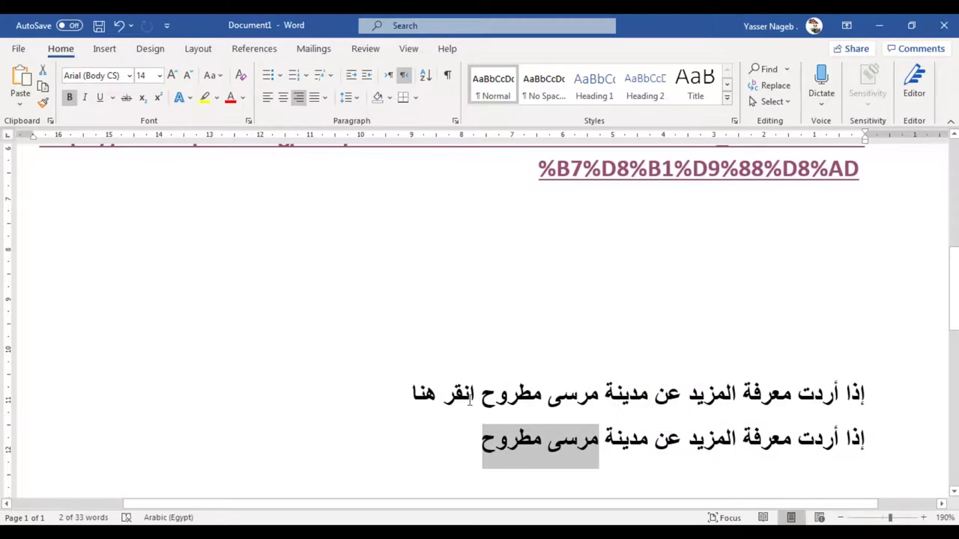
- Copy the Marsa Matruh article address from Chrome and select انقر هنا in the first sentence
{"action": "left_click", "coordinate": [446, 396]}
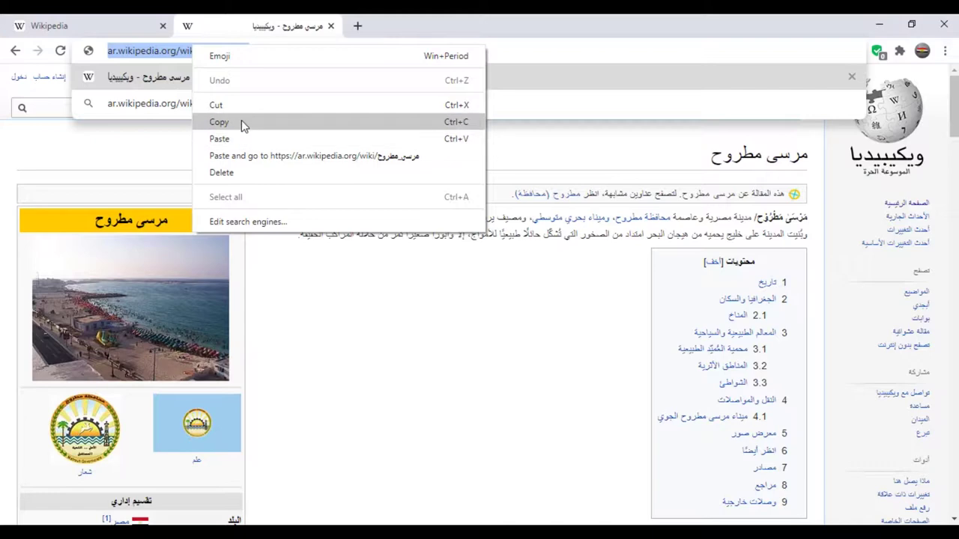
{"action": "left_click", "coordinate": [241, 122]}
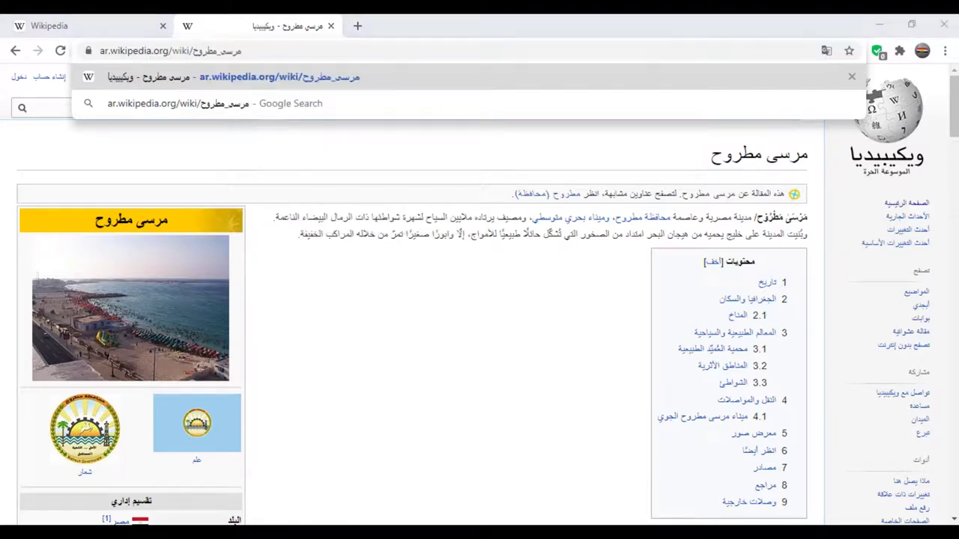
{"action": "key", "text": "alt+Tab"}
{"action": "left_click_drag", "start_coordinate": [476, 395], "coordinate": [408, 395]}
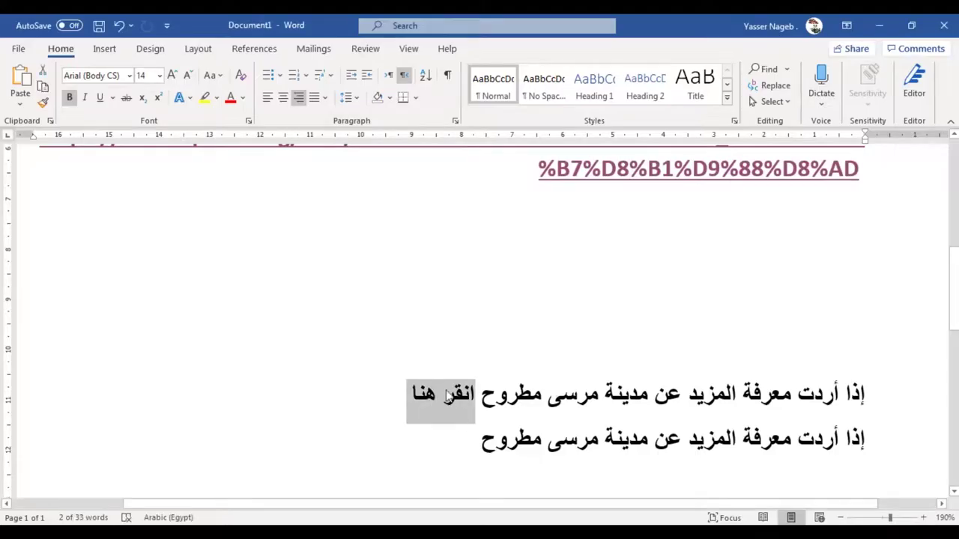
- Link the selected انقر هنا to the Marsa Matruh article by pasting its address into Insert Link
{"action": "right_click", "coordinate": [439, 396]}
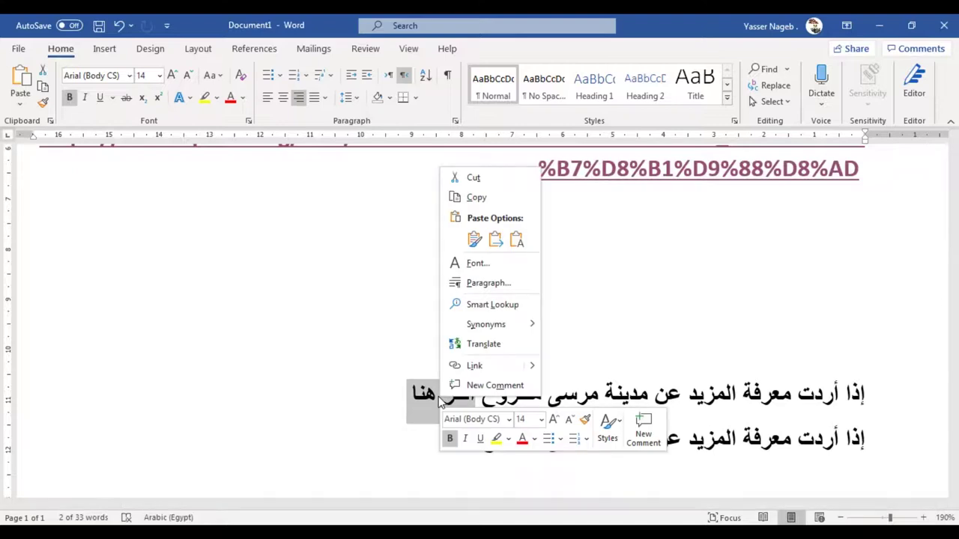
{"action": "mouse_move", "coordinate": [488, 365]}
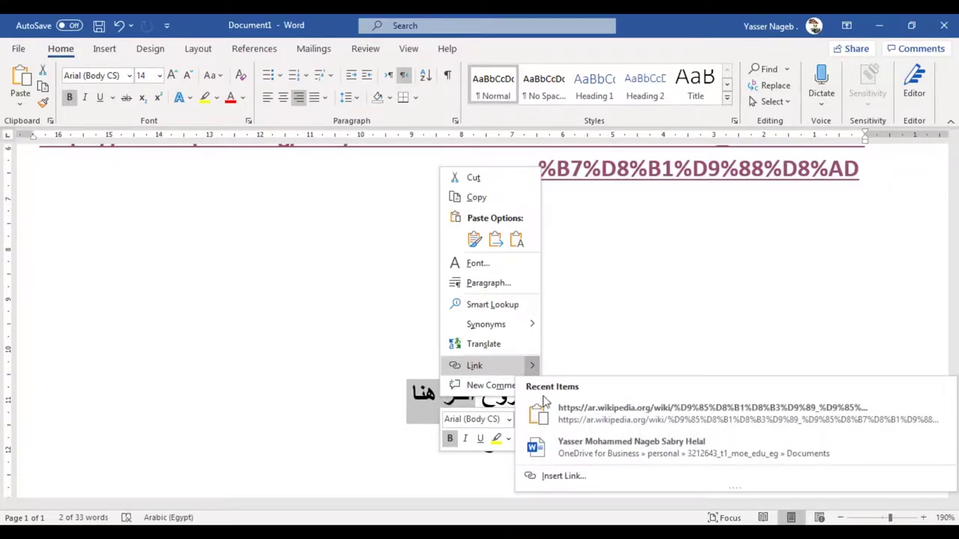
{"action": "left_click", "coordinate": [558, 477]}
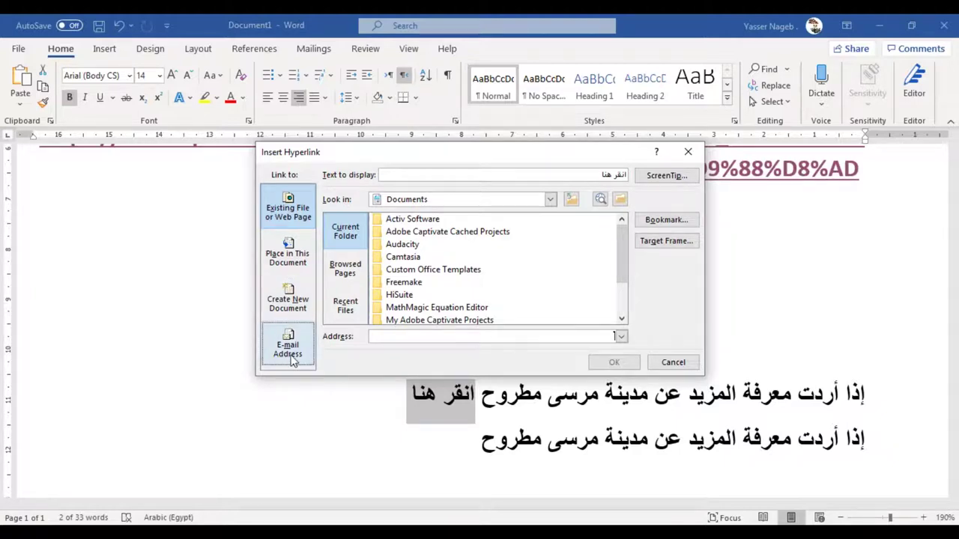
{"action": "left_click", "coordinate": [431, 337]}
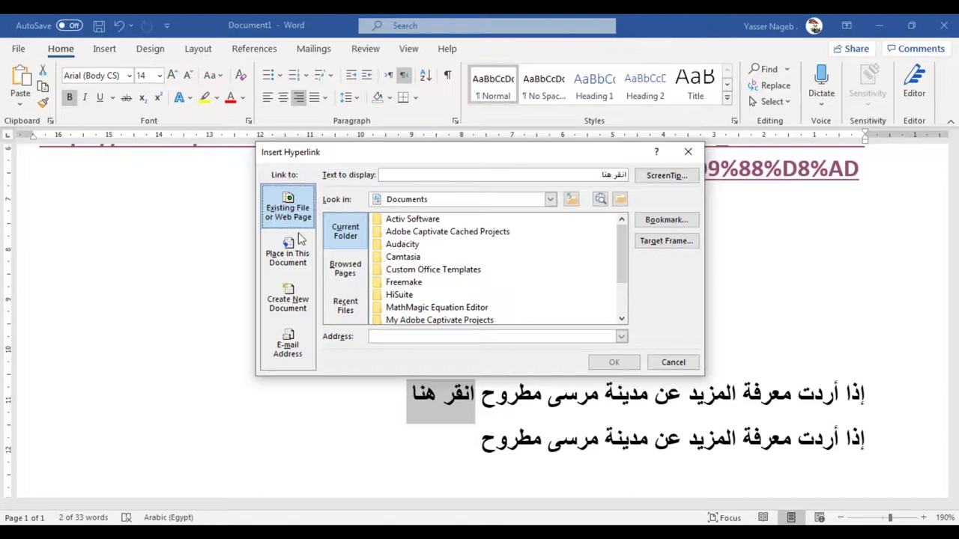
{"action": "right_click", "coordinate": [374, 337]}
{"action": "left_click", "coordinate": [409, 375]}
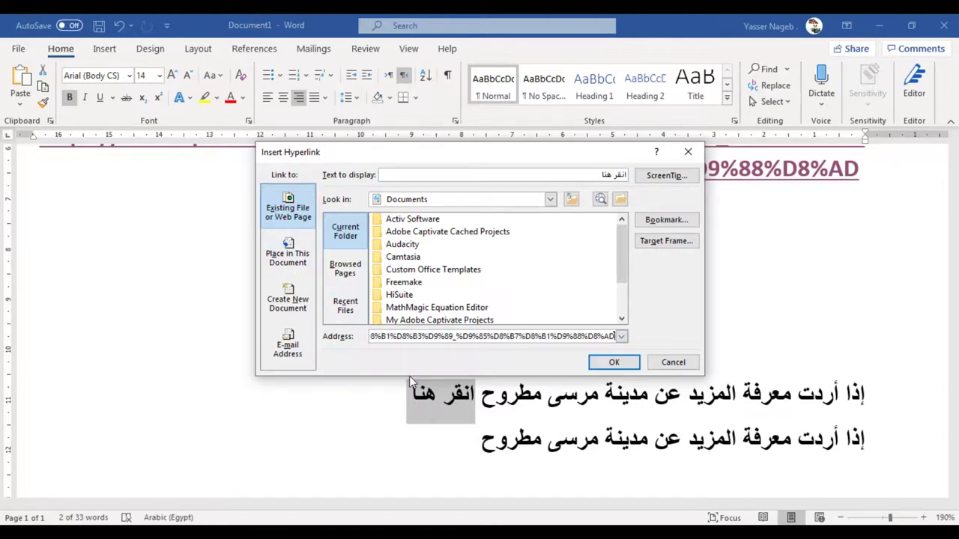
{"action": "left_click", "coordinate": [614, 361]}
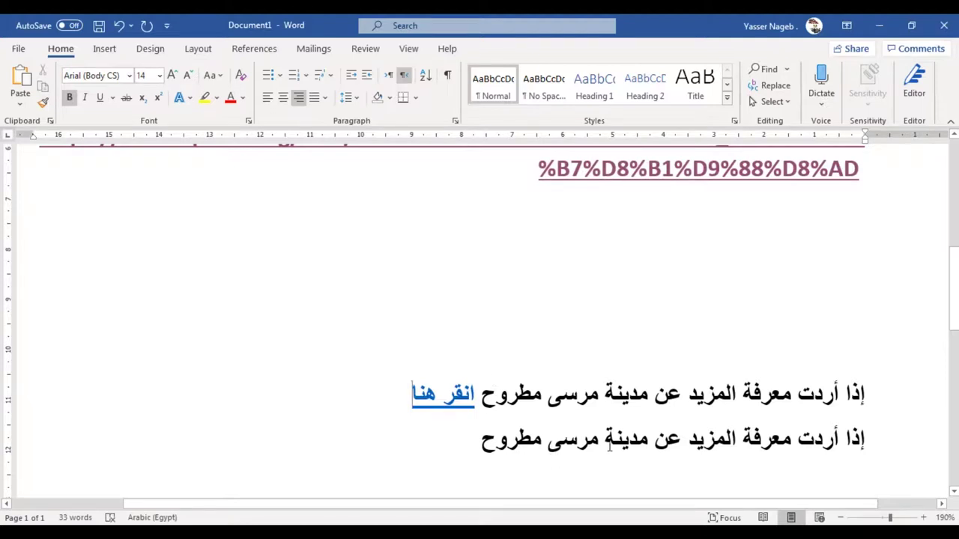
- Hyperlink مرسى مطروح in the second sentence to the pasted Marsa Matruh Wikipedia article URL
{"action": "left_click_drag", "start_coordinate": [599, 442], "coordinate": [485, 443]}
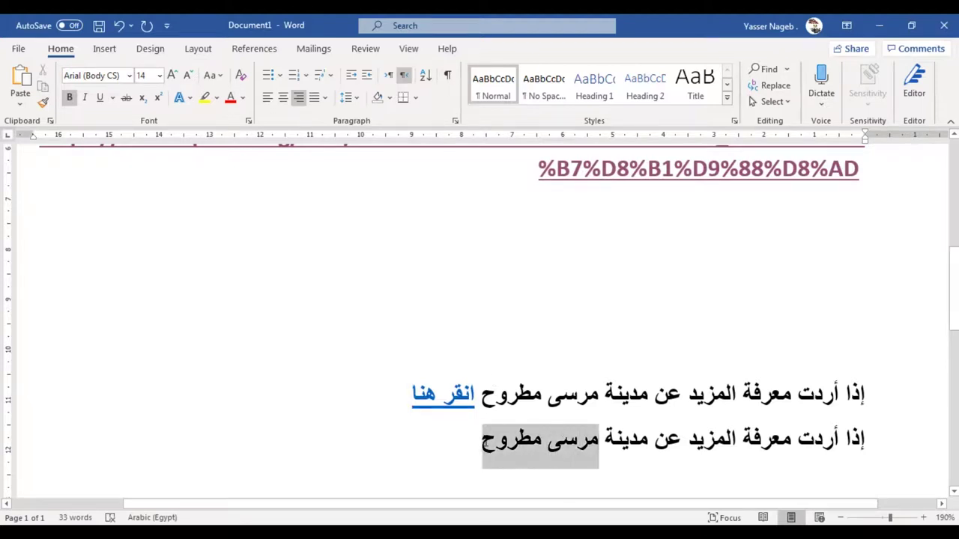
{"action": "right_click", "coordinate": [485, 443]}
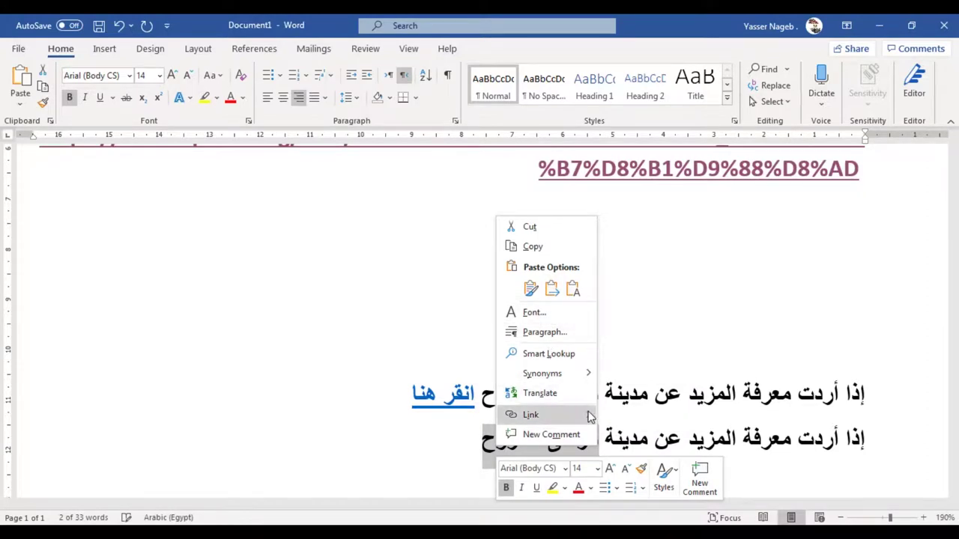
{"action": "mouse_move", "coordinate": [531, 414]}
{"action": "left_click", "coordinate": [315, 507]}
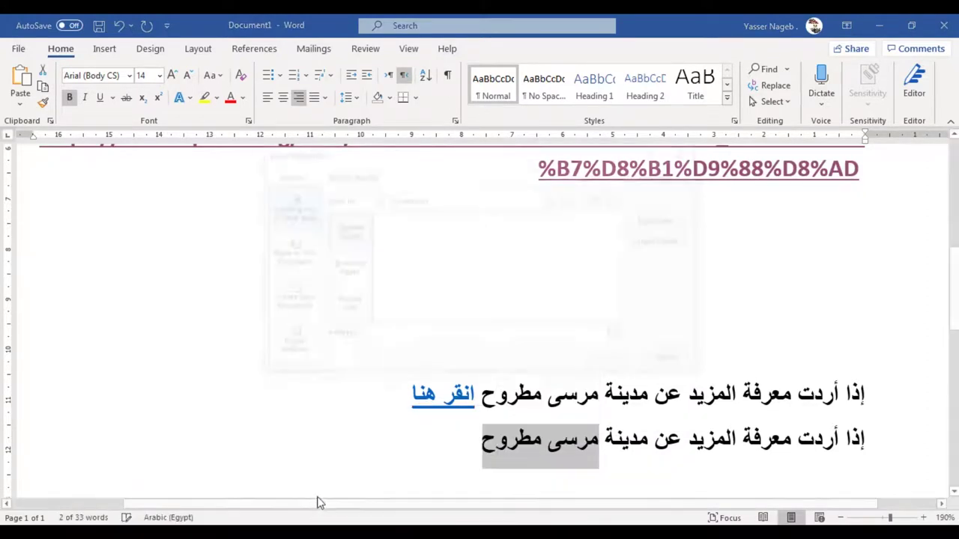
{"action": "right_click", "coordinate": [395, 337]}
{"action": "left_click", "coordinate": [408, 383]}
{"action": "left_click", "coordinate": [613, 362]}
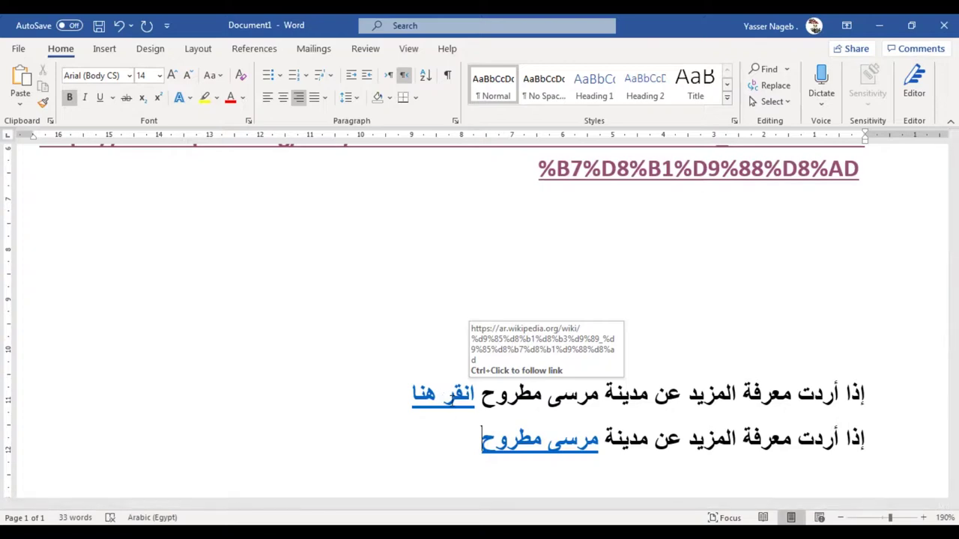
{"action": "scroll", "coordinate": [462, 289], "scroll_direction": "up", "scroll_amount": 10}
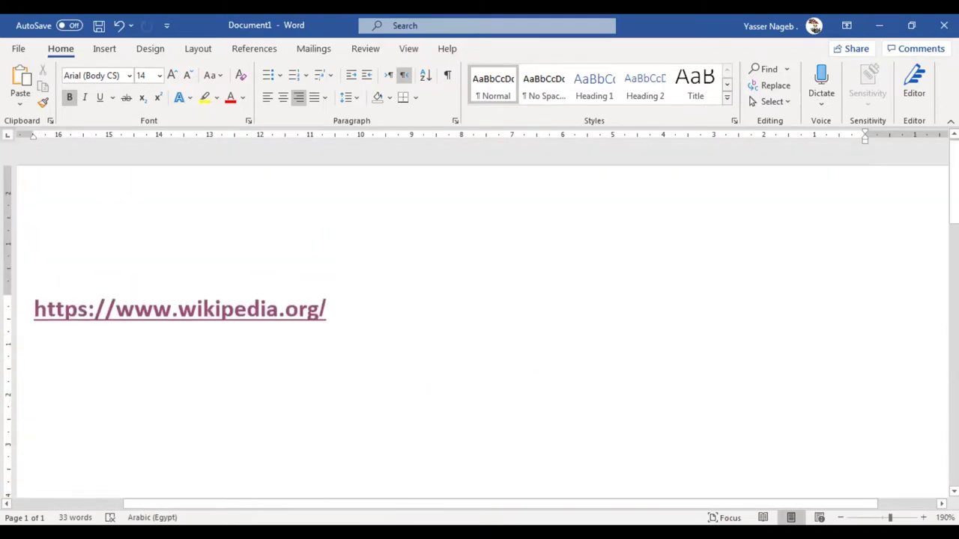
- Follow the انقر هنا link to confirm it opens the Marsa Matruh article, then return to Word
{"action": "scroll", "coordinate": [462, 289], "scroll_direction": "down", "scroll_amount": 5}
{"action": "scroll", "coordinate": [462, 289], "scroll_direction": "down", "scroll_amount": 3}
{"action": "scroll", "coordinate": [462, 289], "scroll_direction": "down", "scroll_amount": 1}
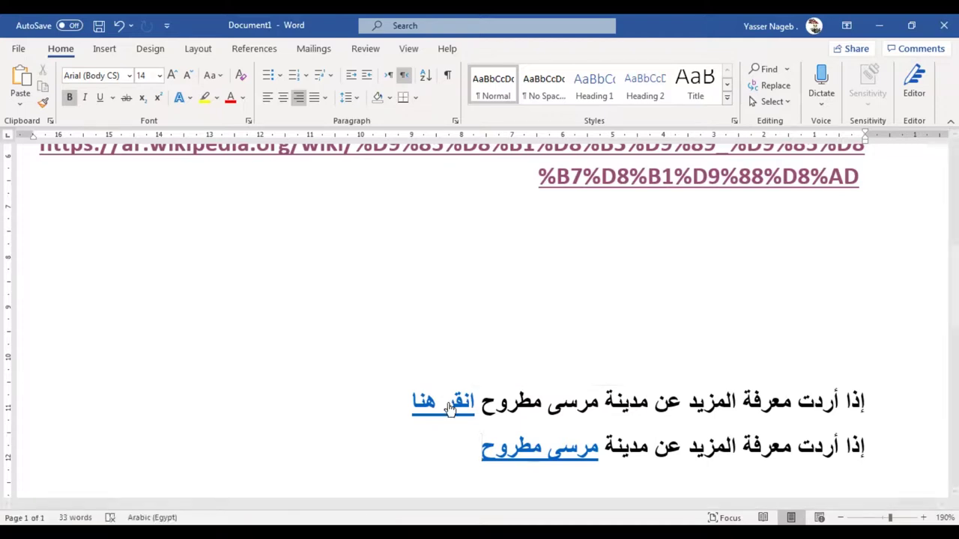
{"action": "left_click", "coordinate": [449, 404], "text": "ctrl"}
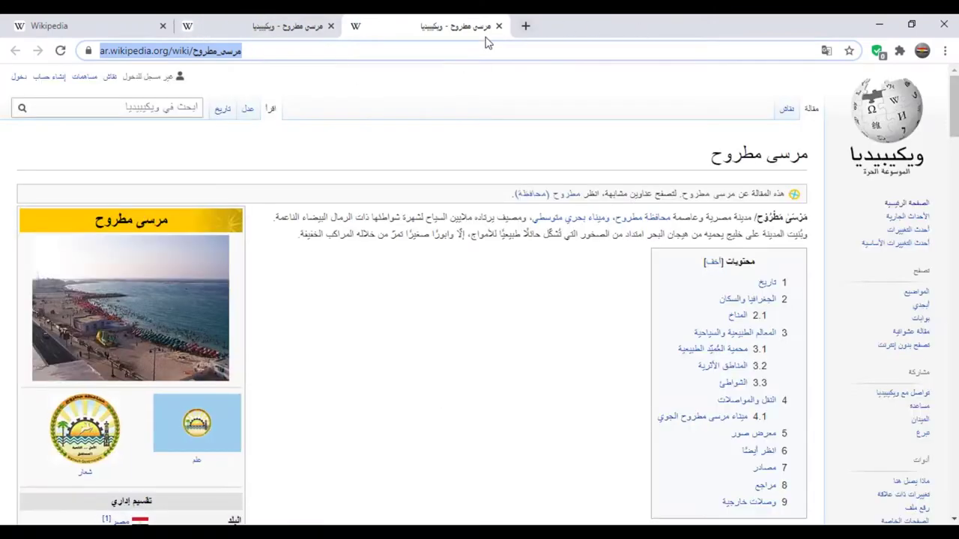
{"action": "left_click", "coordinate": [499, 26]}
{"action": "left_click", "coordinate": [877, 24]}
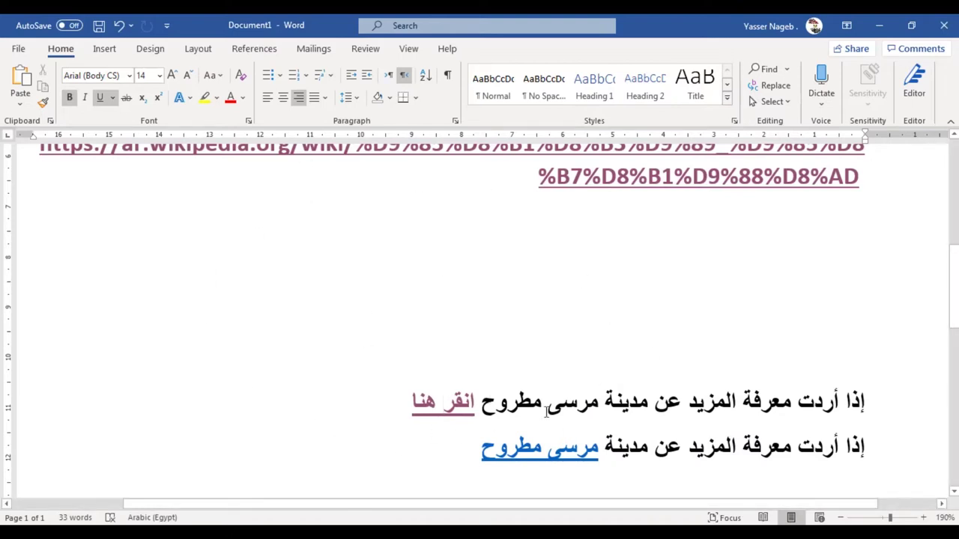
{"action": "scroll", "coordinate": [482, 371], "scroll_direction": "up", "scroll_amount": 3}
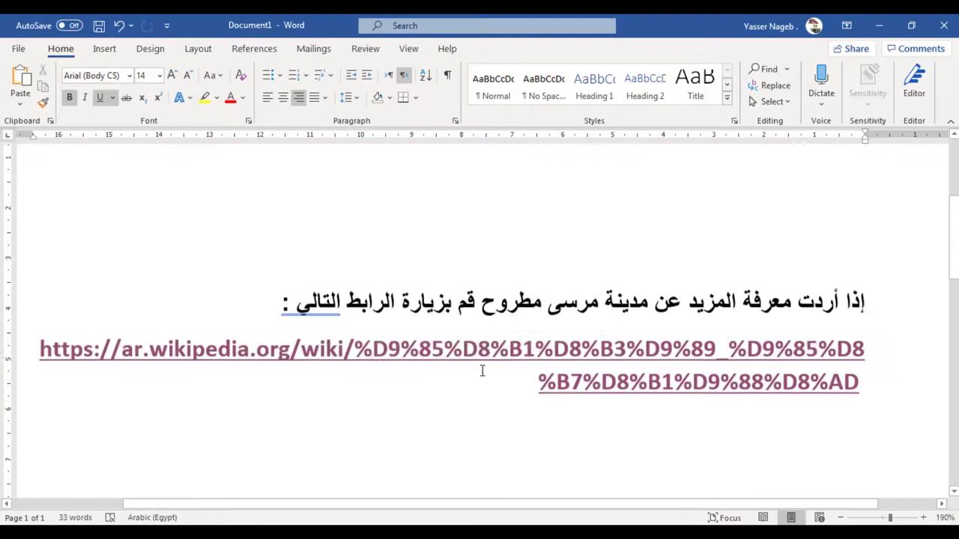
{"action": "scroll", "coordinate": [509, 363], "scroll_direction": "up", "scroll_amount": 3}
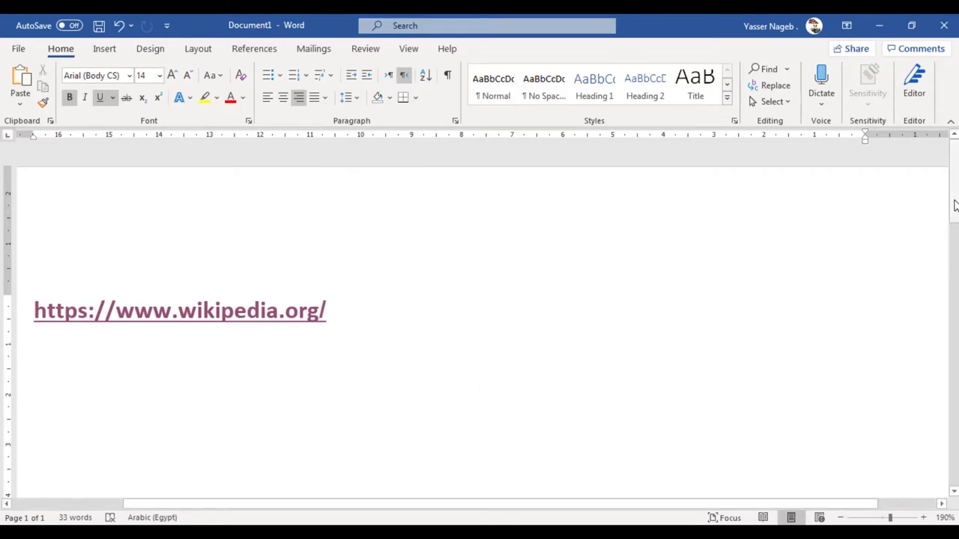
{"action": "scroll", "coordinate": [954, 206], "scroll_direction": "down", "scroll_amount": 5}
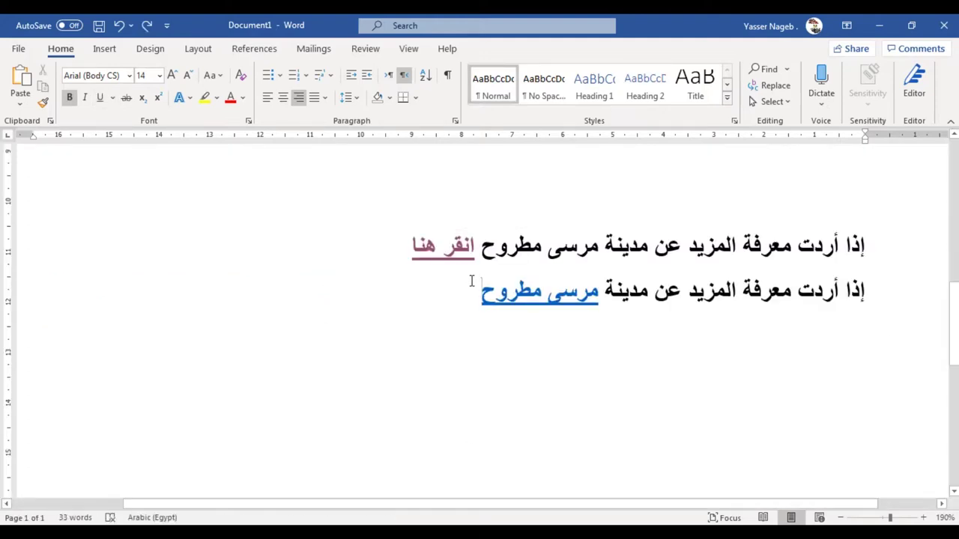
- Remove the hyperlink from مرسى مطروح, leaving it as plain bold text
{"action": "left_click_drag", "start_coordinate": [481, 290], "coordinate": [599, 291]}
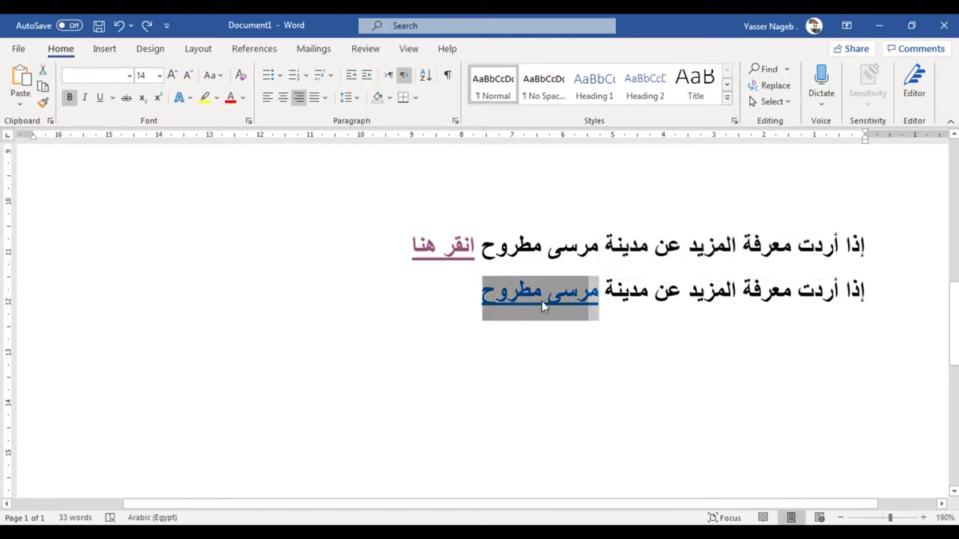
{"action": "right_click", "coordinate": [542, 300]}
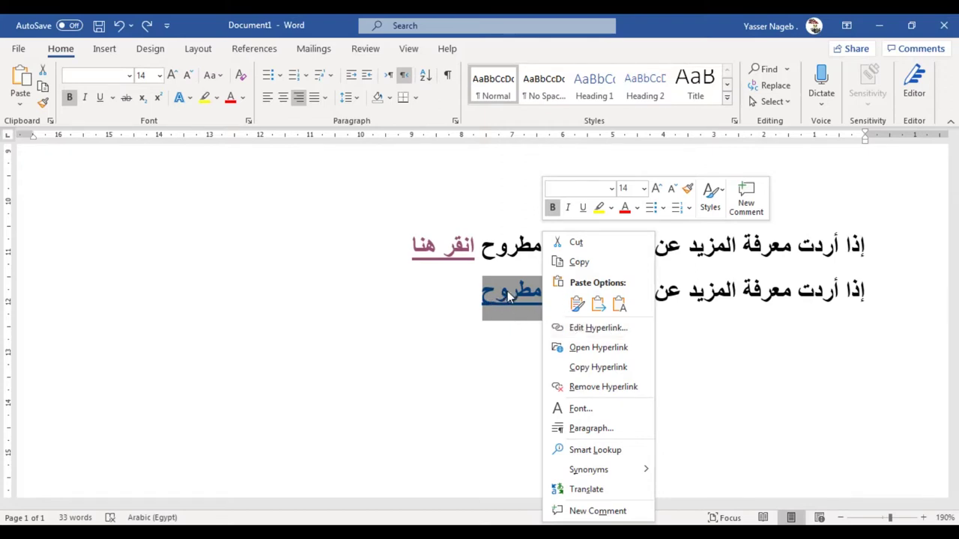
{"action": "left_click", "coordinate": [610, 386]}
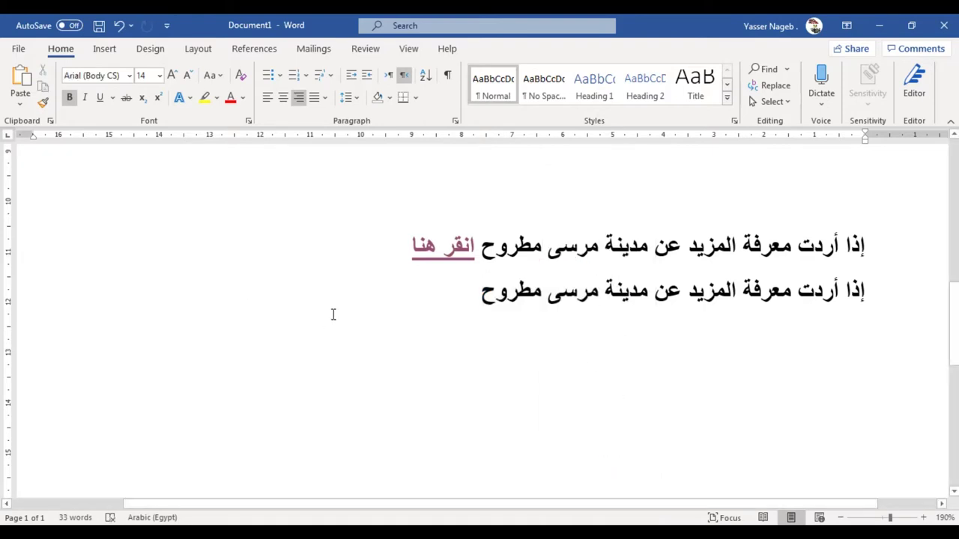